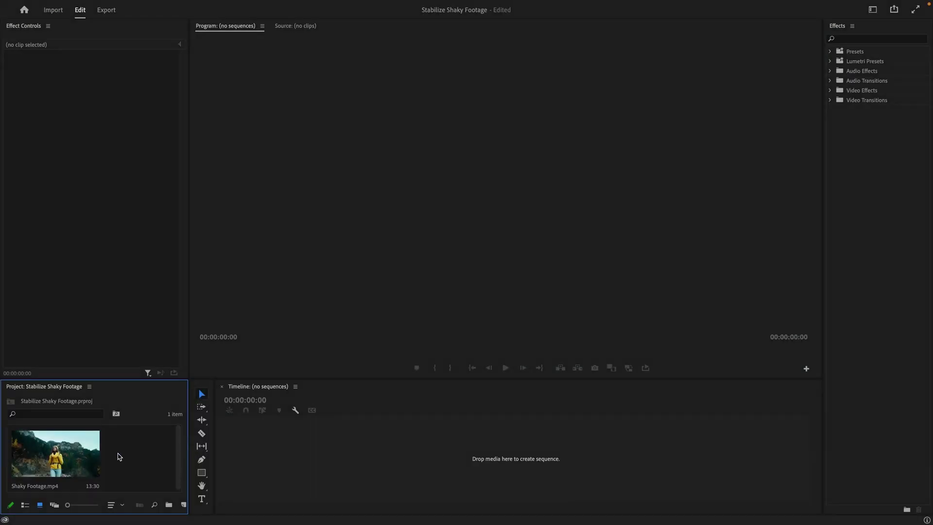
# Step: Create a Shaky Footage sequence from Shaky Footage.mp4, play it, then return to start
pyautogui.click(68, 448)
pyautogui.moveTo(258, 436); pyautogui.dragTo(257, 436)
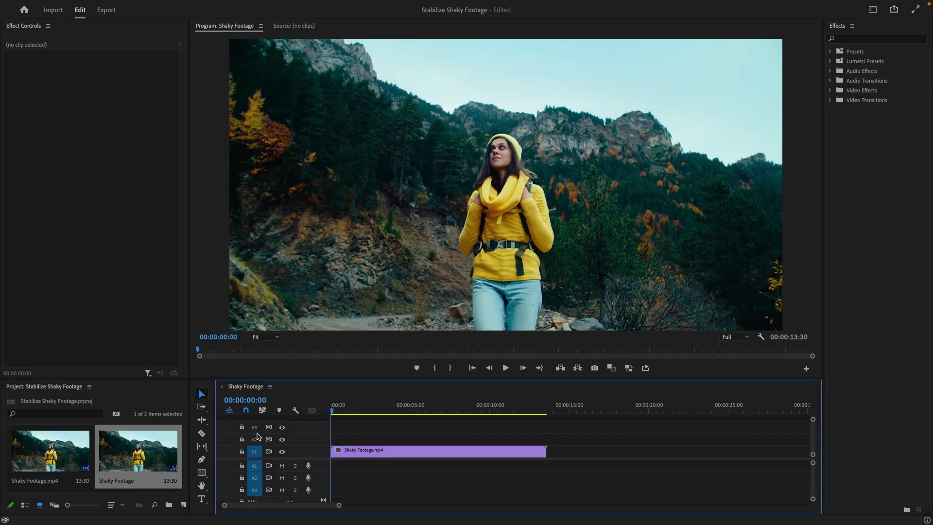
pyautogui.click(506, 369)
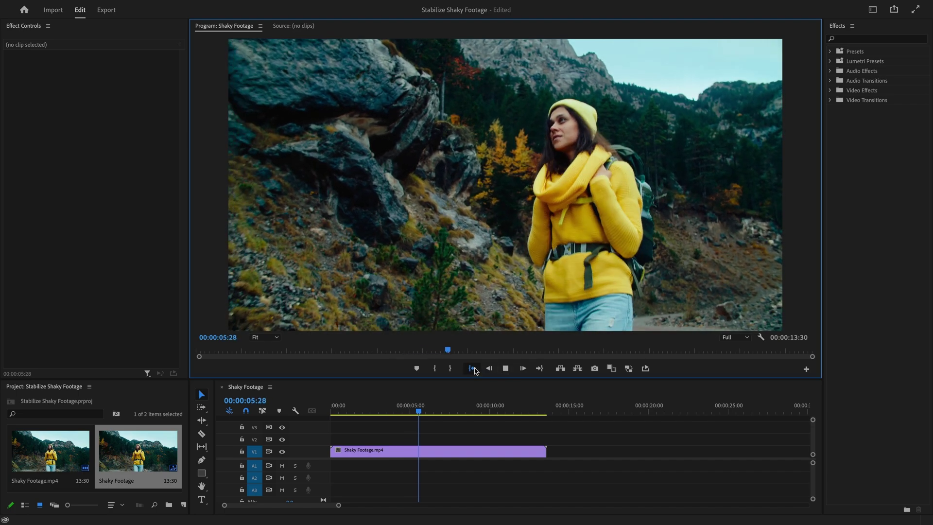
pyautogui.click(472, 368)
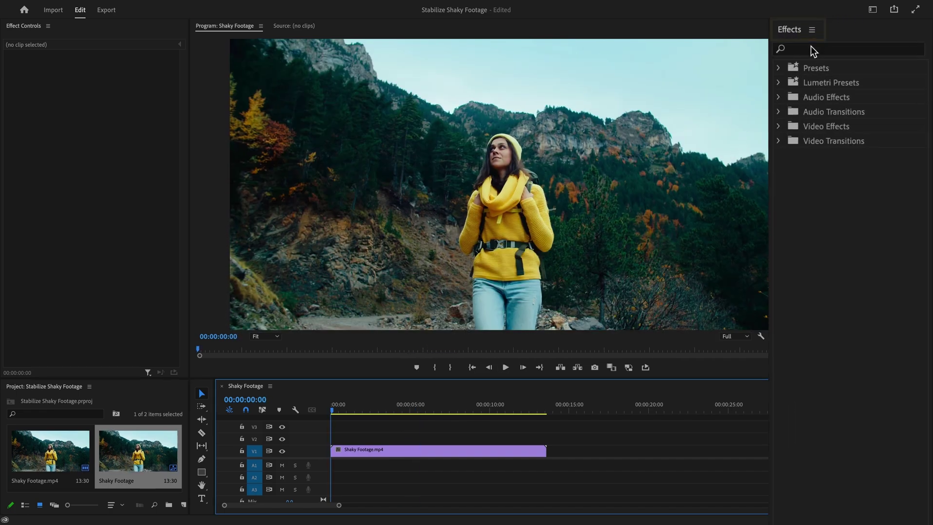
# Step: Search the Effects panel for "warp stabilizer"
pyautogui.click(814, 49)
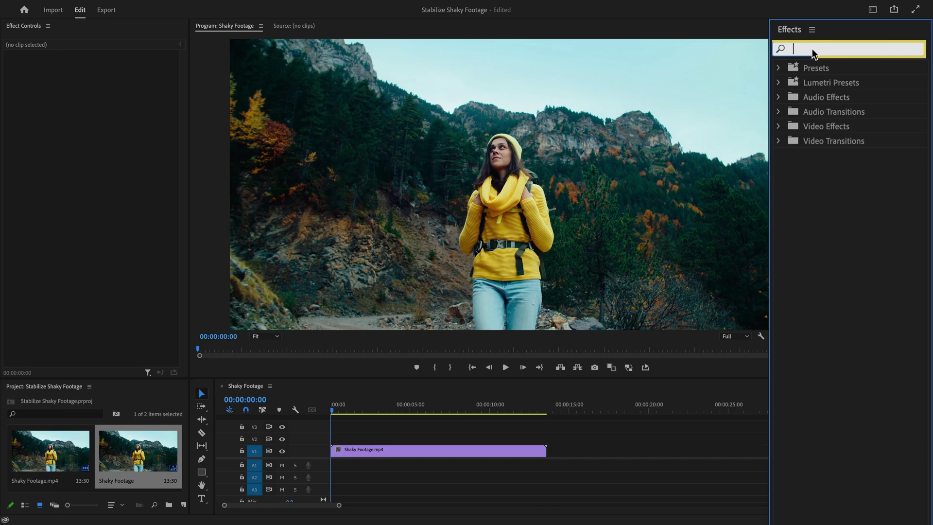
pyautogui.write('warp stabil')
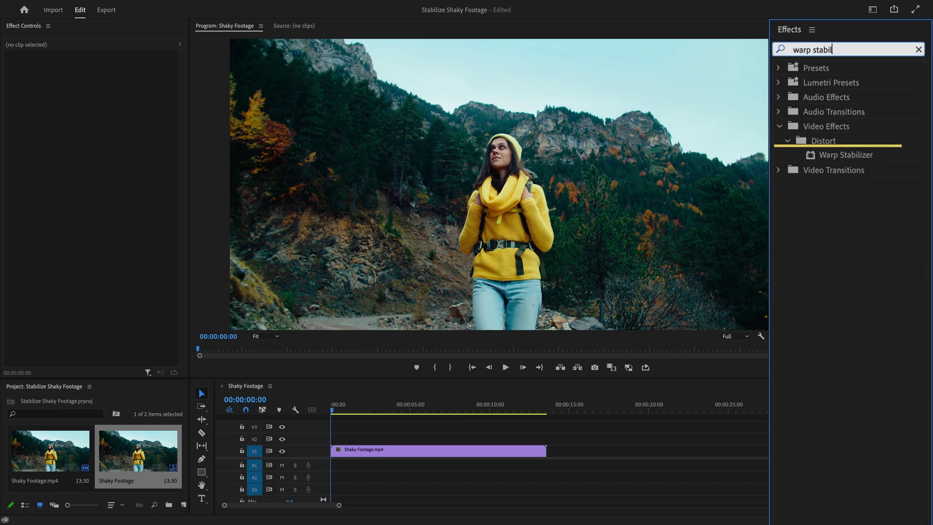
pyautogui.write('izer')
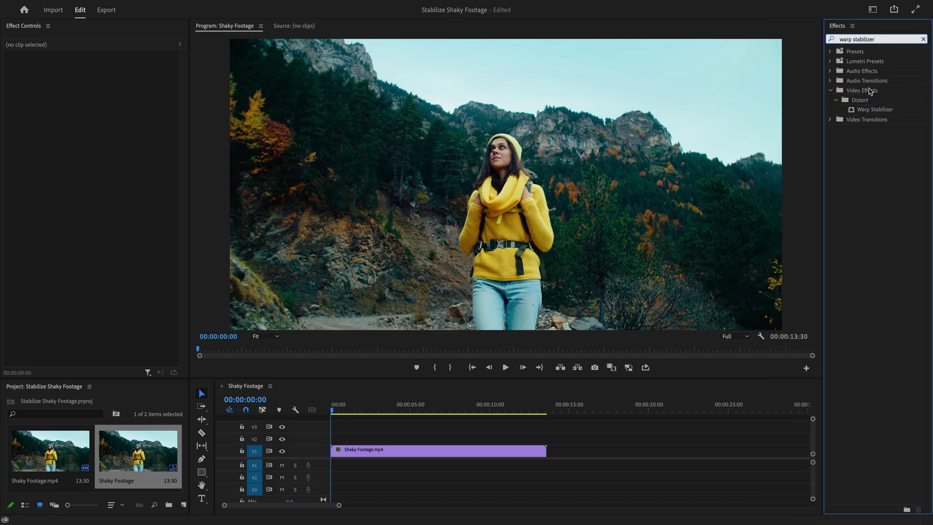
# Step: Apply Warp Stabilizer to the Shaky Footage.mp4 clip on track V1
pyautogui.moveTo(878, 110)
pyautogui.mouseDown()
pyautogui.moveTo(625, 295)
pyautogui.moveTo(429, 455)
pyautogui.mouseUp()
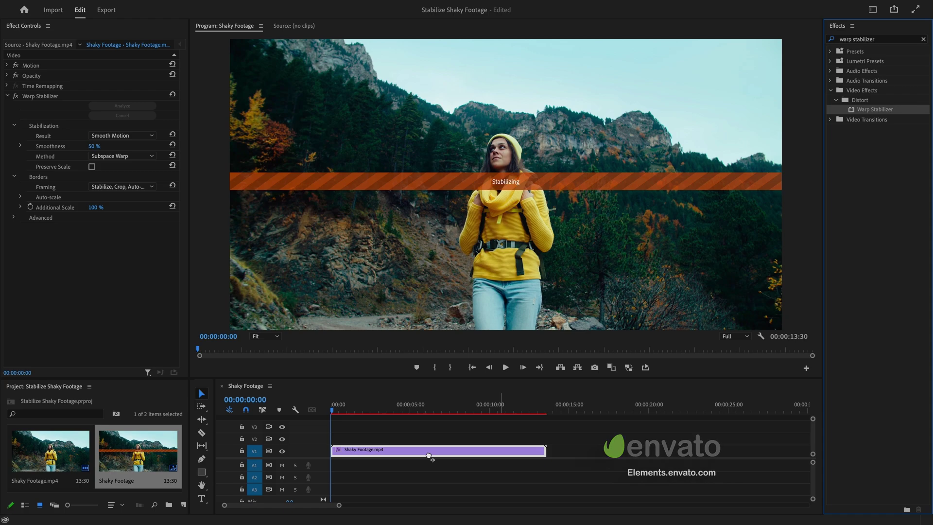
pyautogui.click(505, 368)
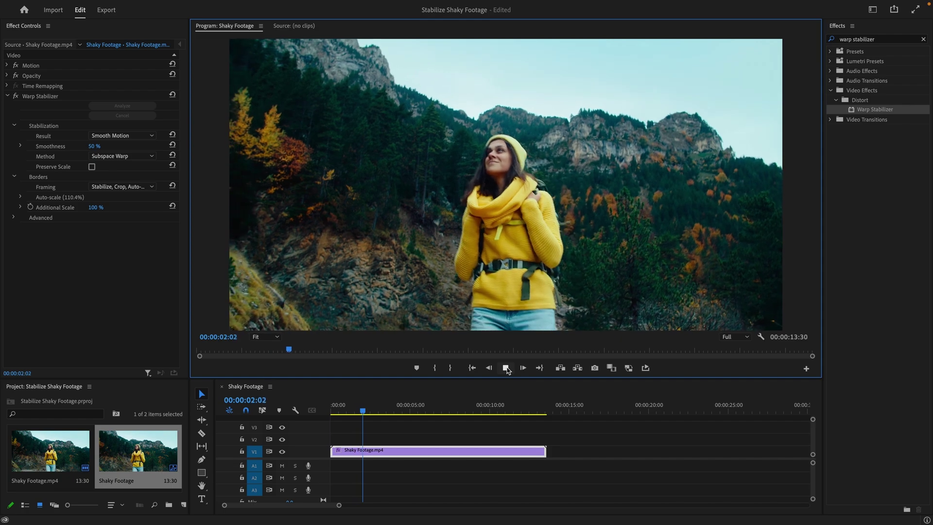
pyautogui.click(474, 369)
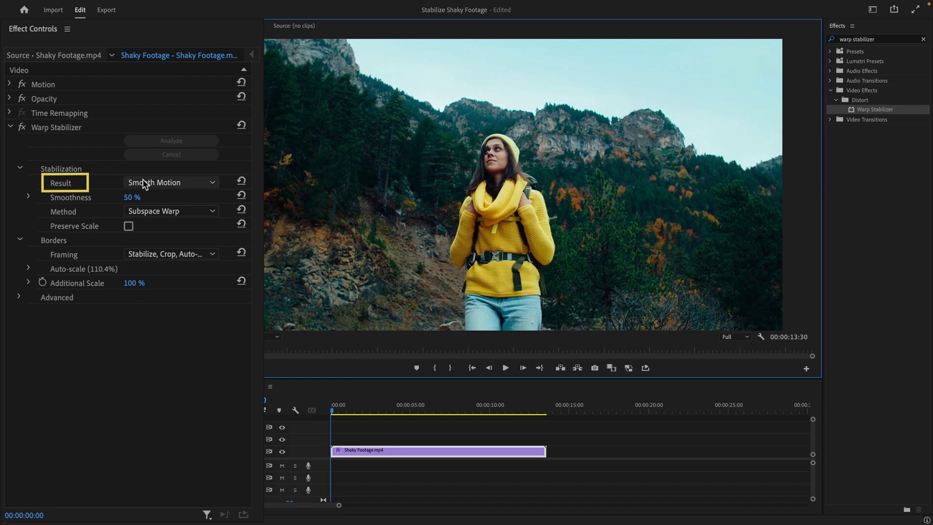
# Step: Keep the Warp Stabilizer Result set to Smooth Motion
pyautogui.click(210, 184)
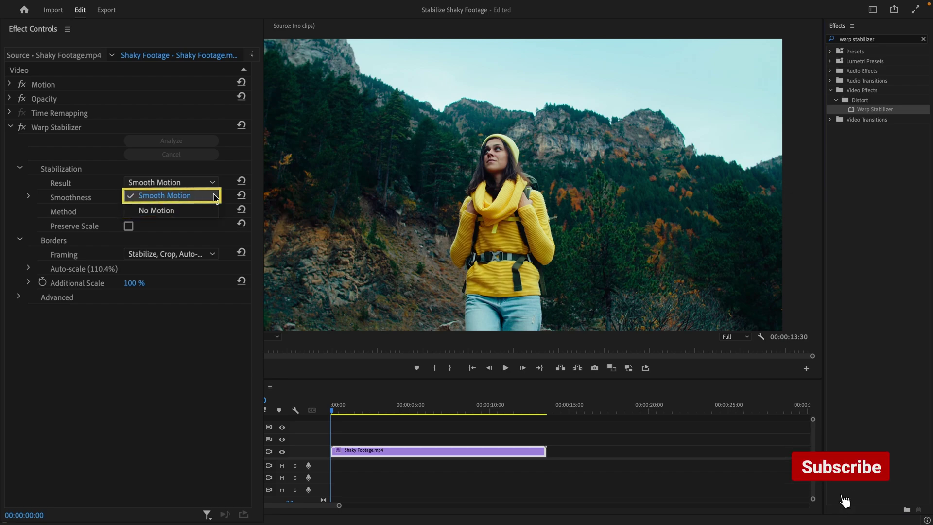
pyautogui.click(215, 195)
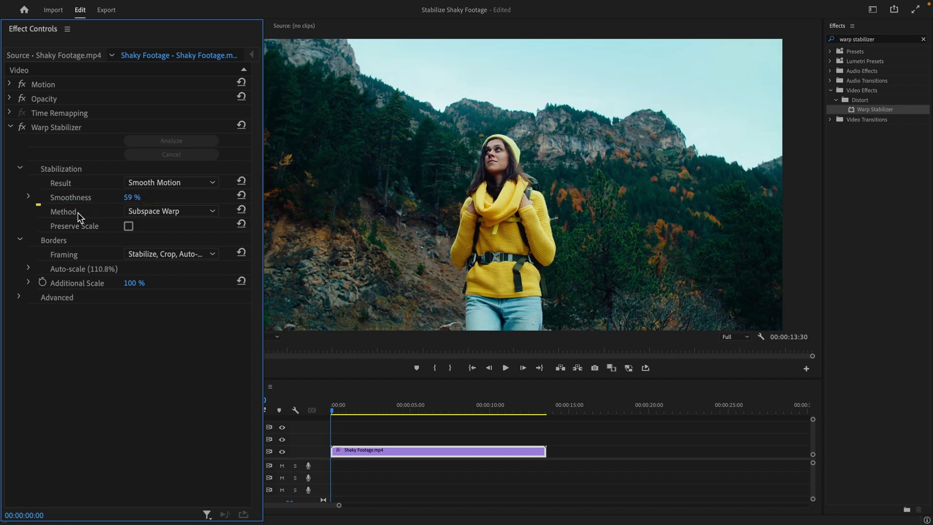
# Step: Review the Warp Stabilizer Method options, leaving Subspace Warp selected
pyautogui.click(200, 216)
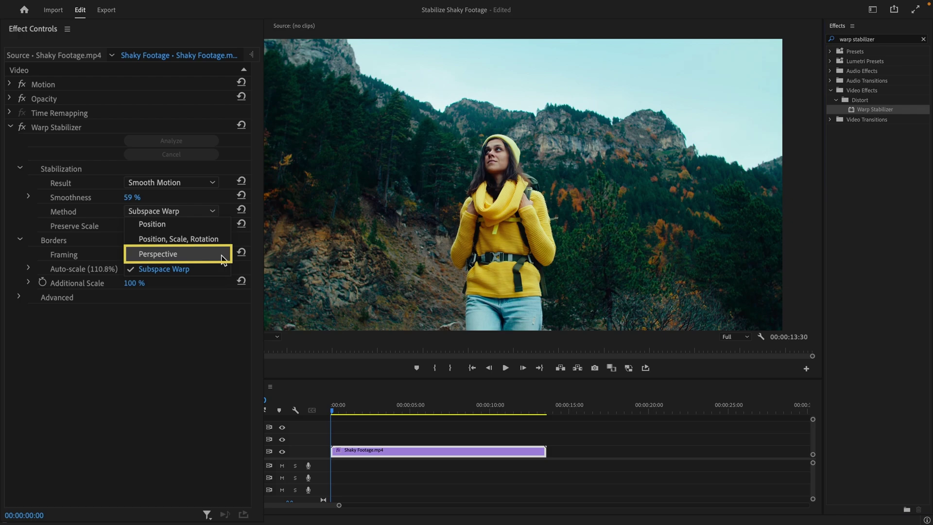
# Step: Switch the method to Position, Scale, Rotation and set Smoothness to 63%
pyautogui.click(214, 239)
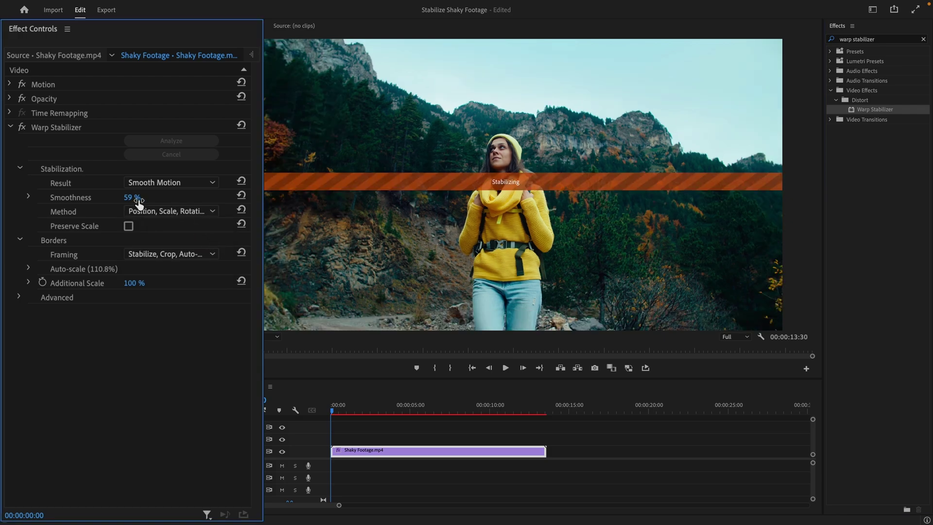
pyautogui.click(138, 200)
pyautogui.write('63')
pyautogui.press('Return')
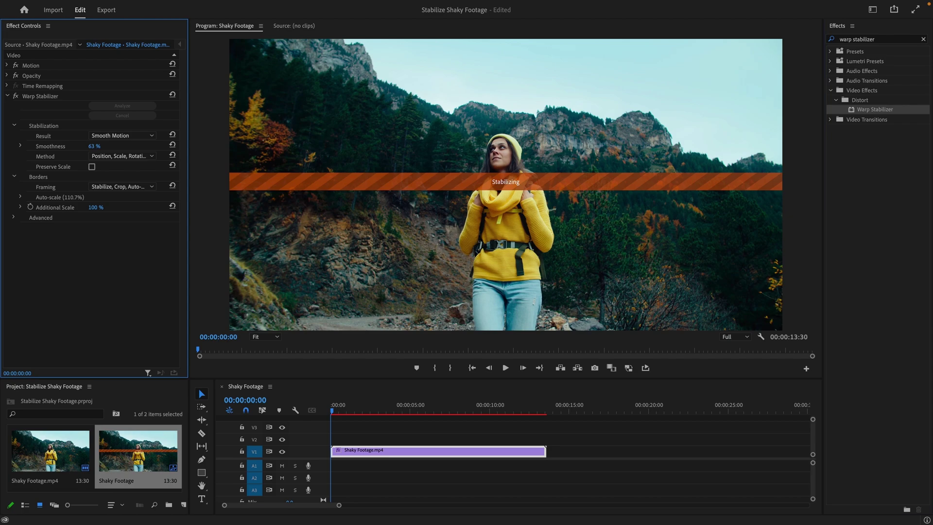
pyautogui.click(505, 368)
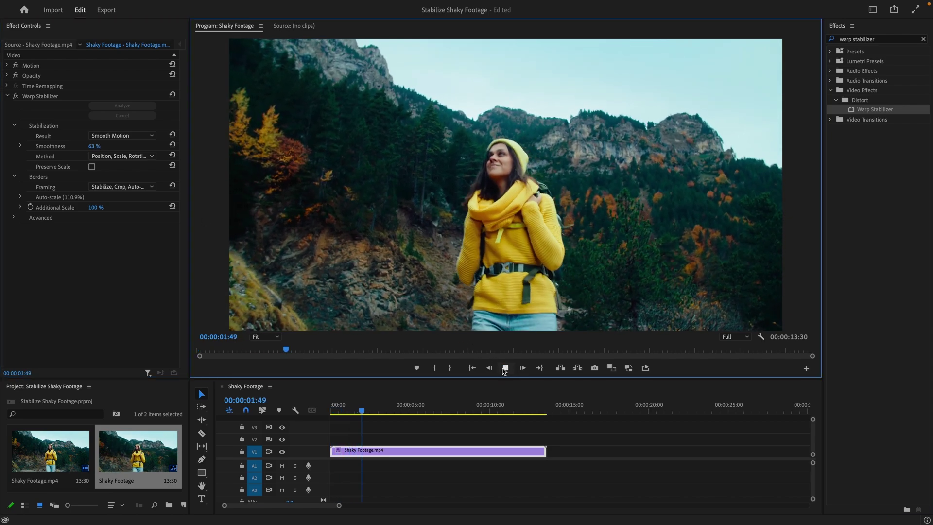
pyautogui.click(505, 368)
pyautogui.press('Return')
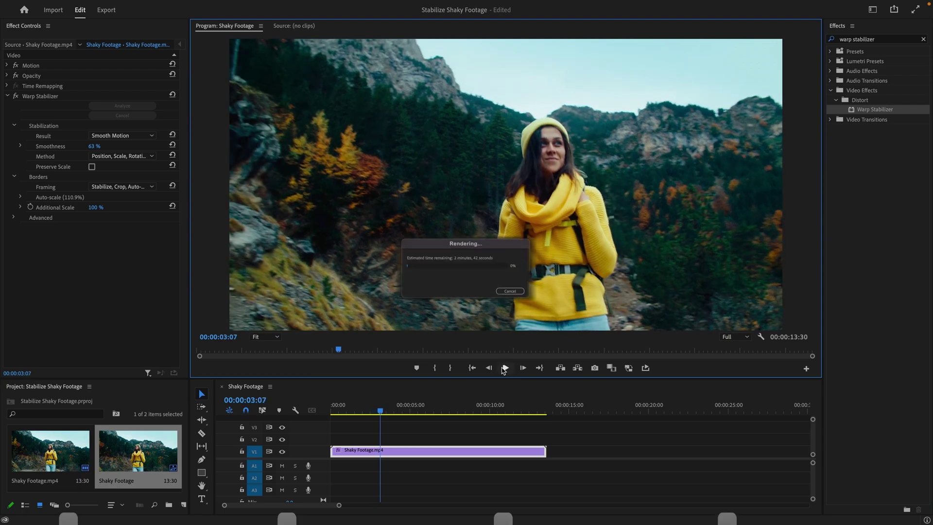